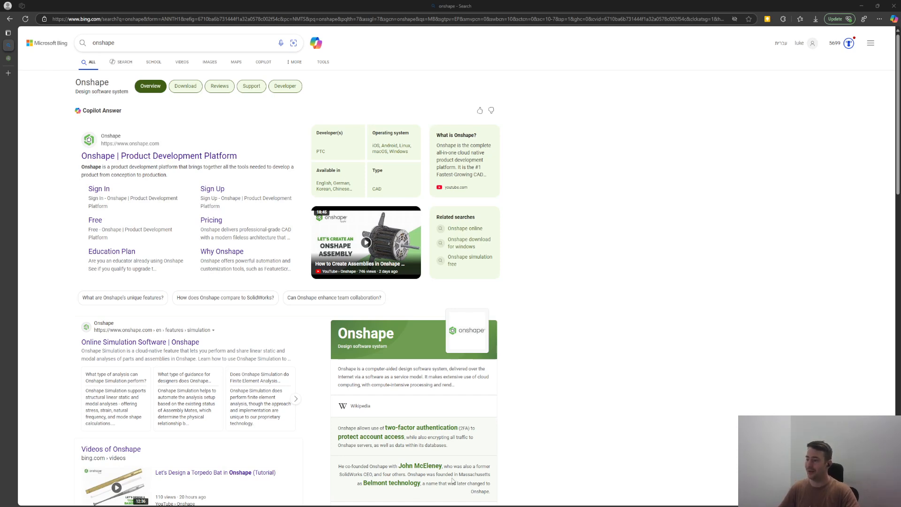
Close the Bing tab to return to the Onshape Documents page.
key(ctrl+w)
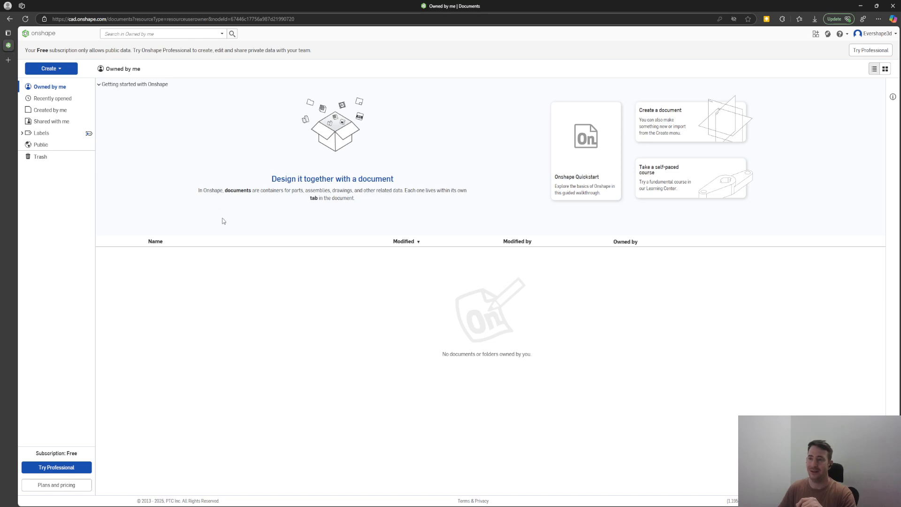
Create a new public document called 'Cube', opening its empty Part Studio 1.
click(65, 71)
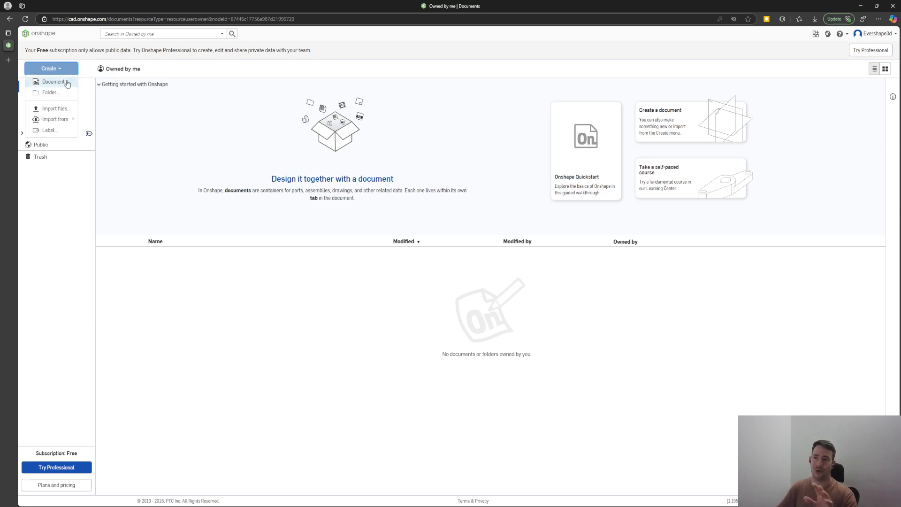
click(67, 82)
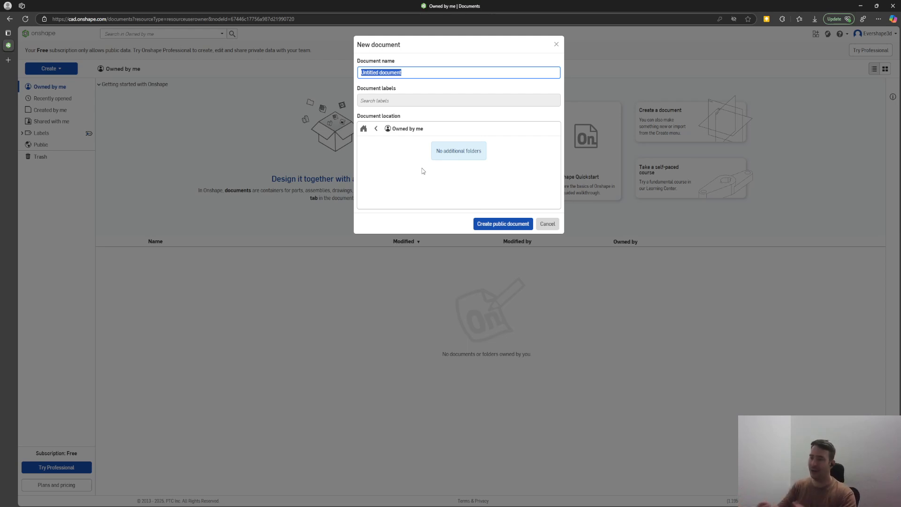
text(Cube)
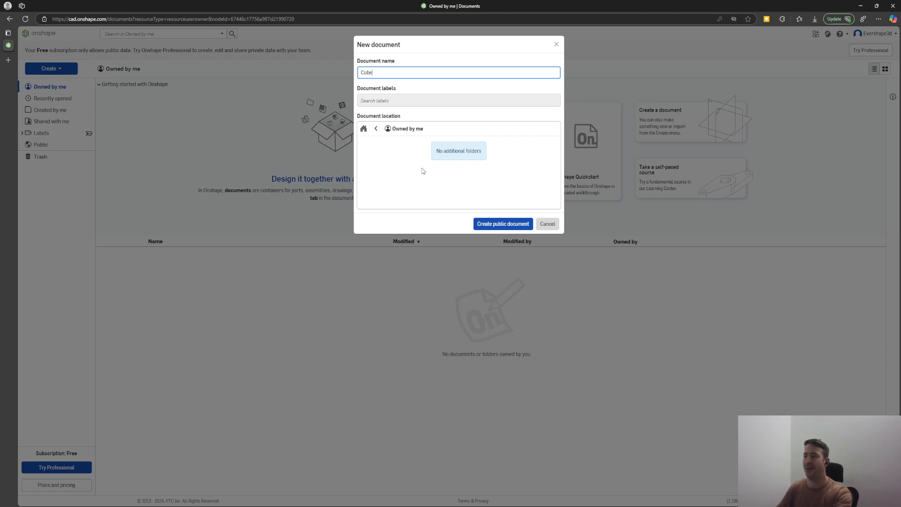
click(498, 227)
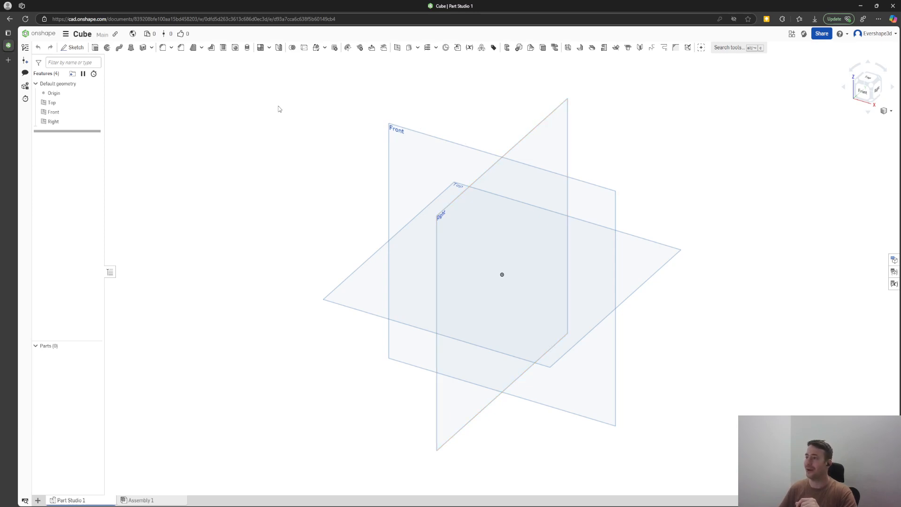
drag(277, 90, 699, 452)
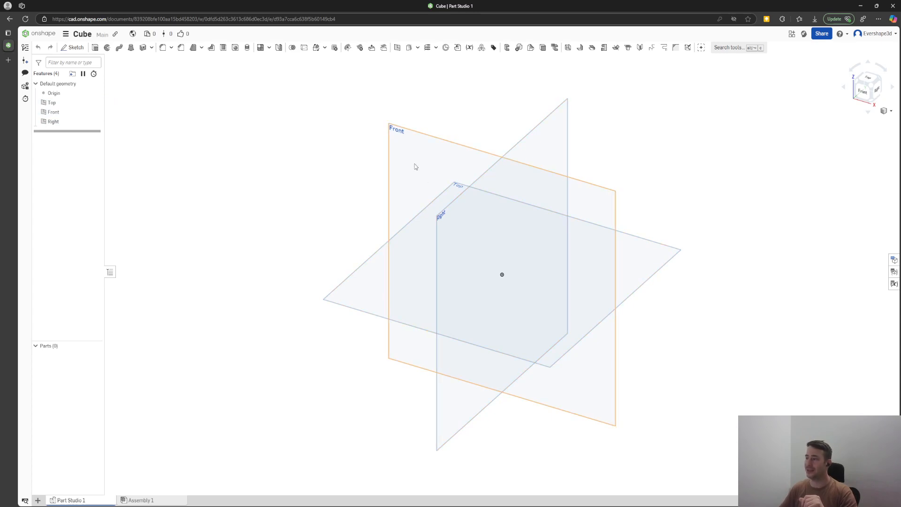
click(398, 146)
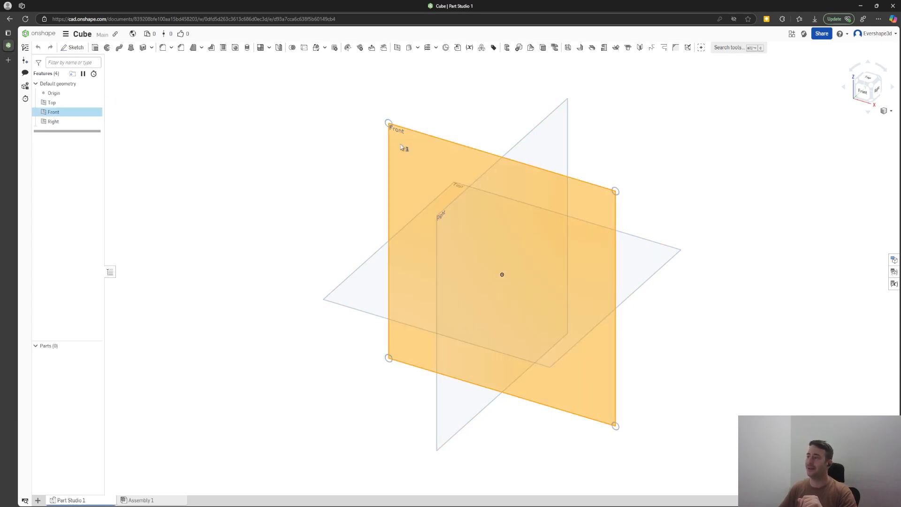
click(308, 208)
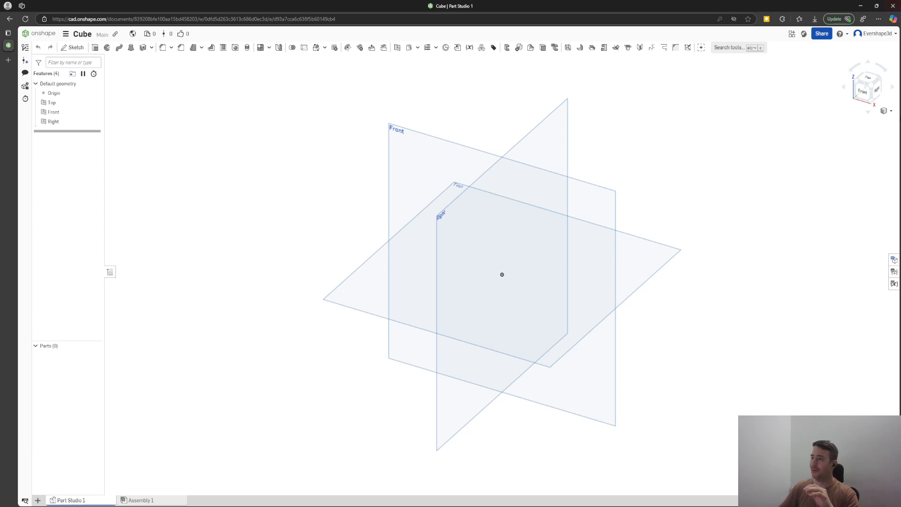
Start Sketch 1 on the Top plane with the view looking straight down on it.
click(373, 274)
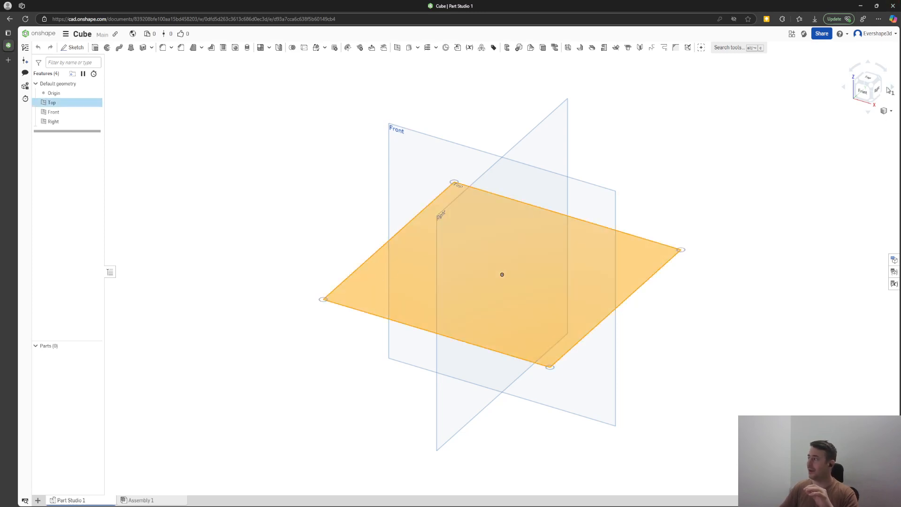
click(870, 80)
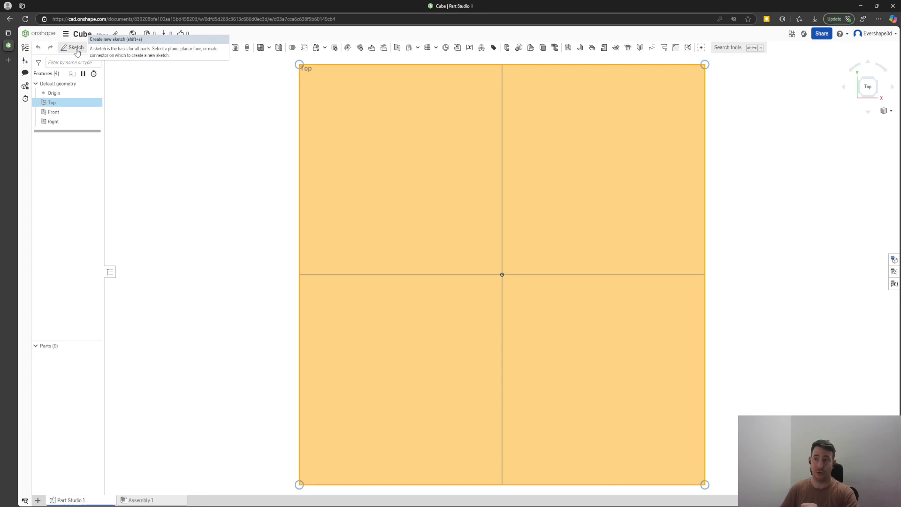
click(76, 49)
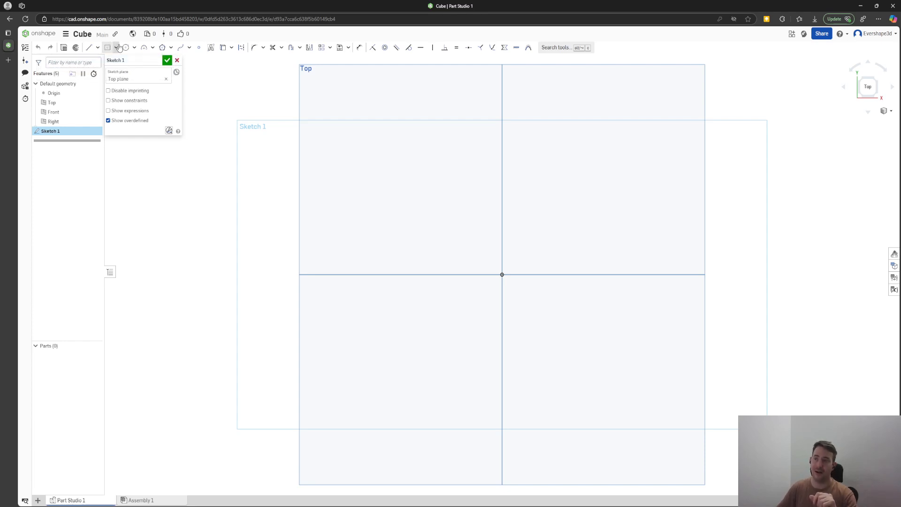
Draw a centre-point rectangle centred on the sketch origin.
click(117, 48)
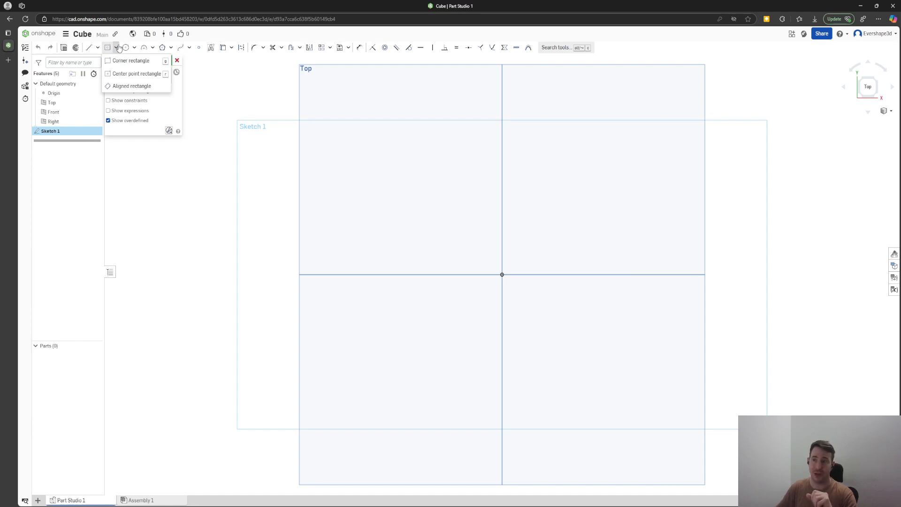
click(133, 75)
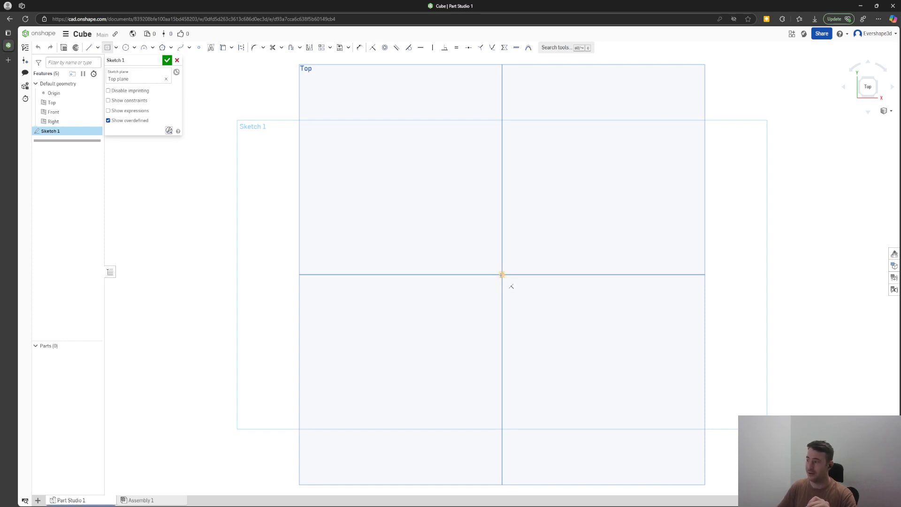
click(502, 274)
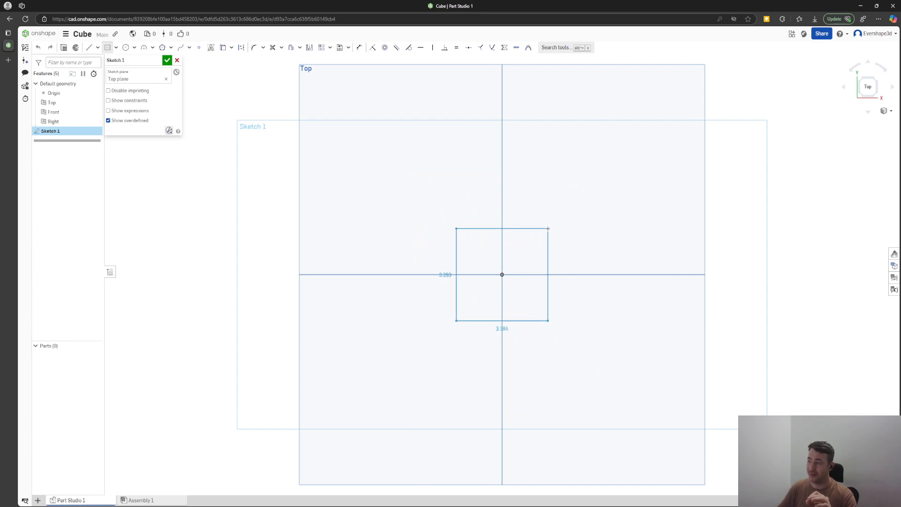
click(547, 229)
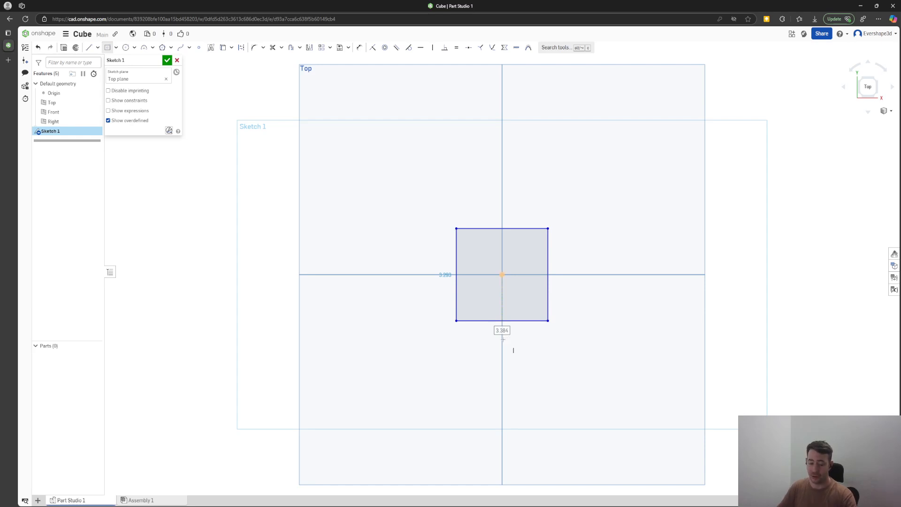
key(ctrl)
key(ctrl)
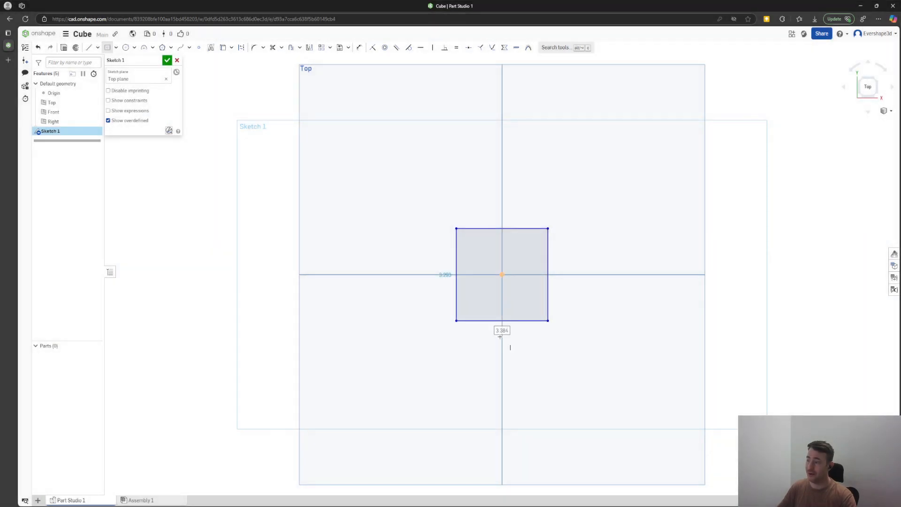
Dimension the square's height and width to 1 each, and tidy the height label.
click(430, 275)
text(1)
key(Return)
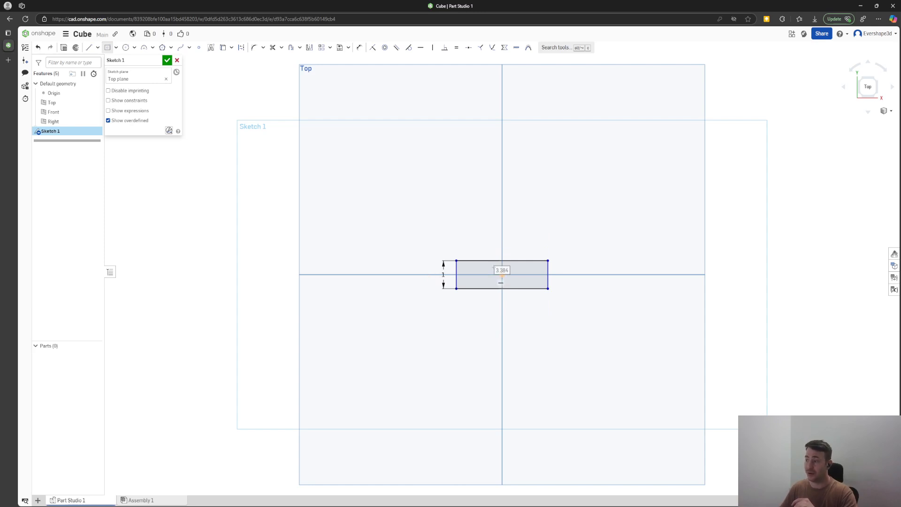
click(502, 235)
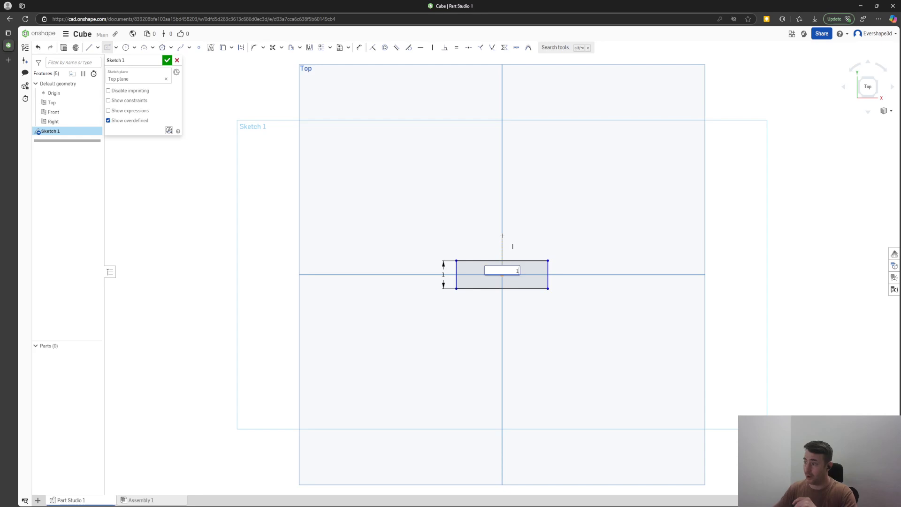
text(1)
key(Return)
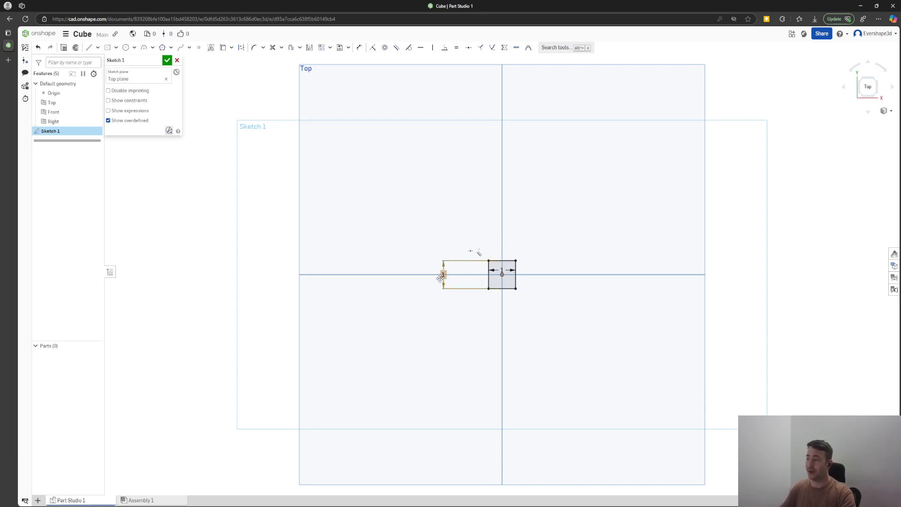
drag(443, 275, 503, 250)
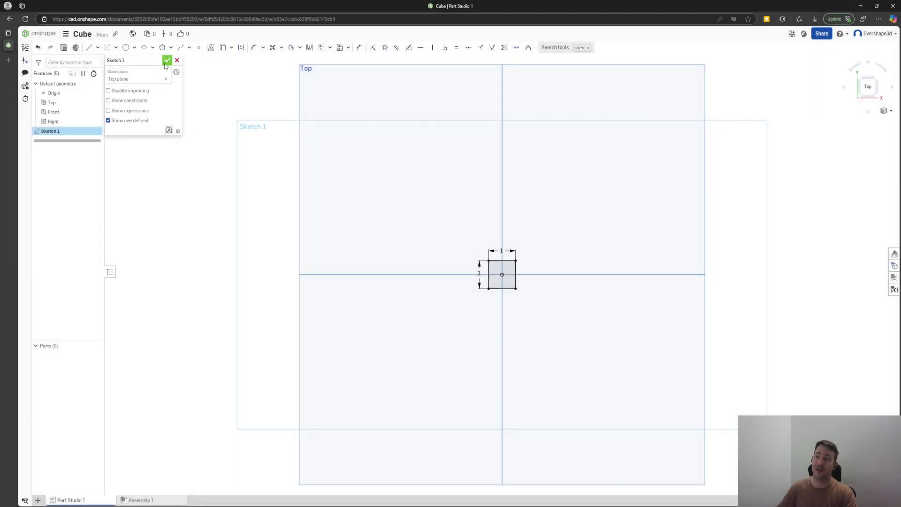
Close Sketch 1 and select the square's inner region.
click(168, 62)
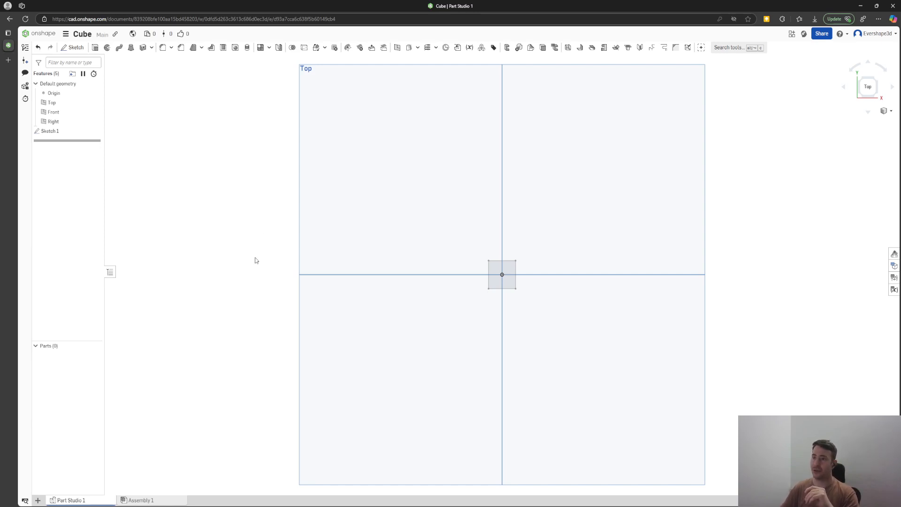
click(494, 269)
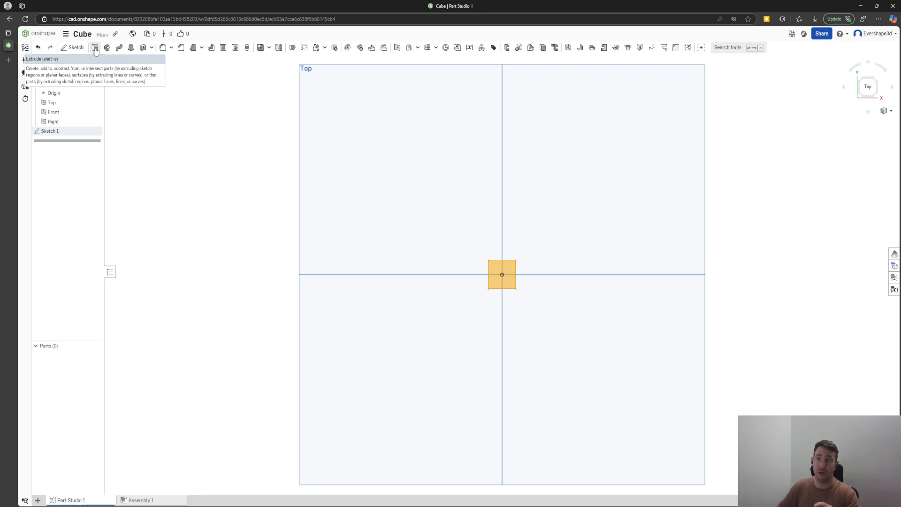
Extrude the square 1 cm to create Part 1.
click(94, 48)
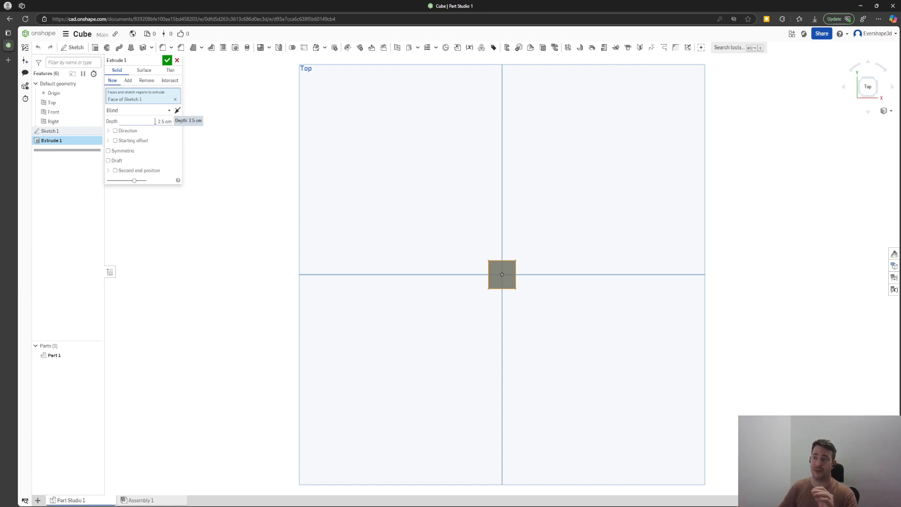
click(157, 121)
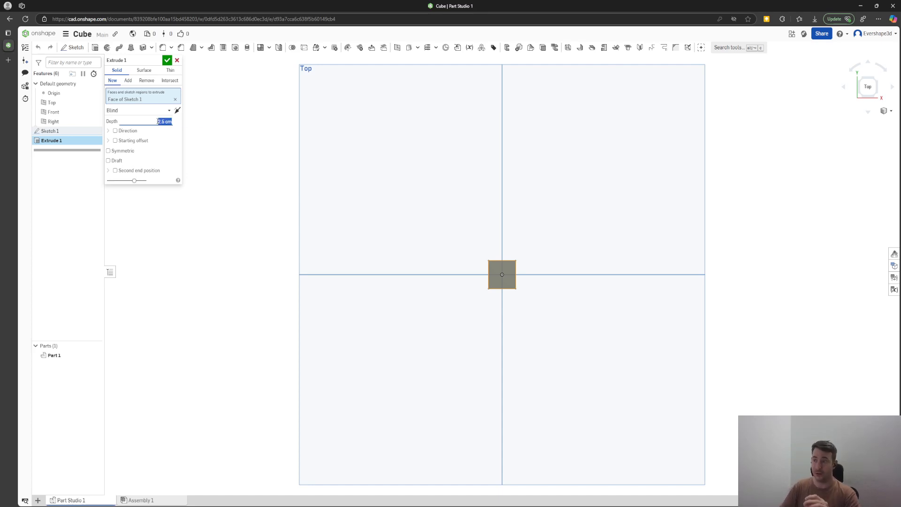
text(1)
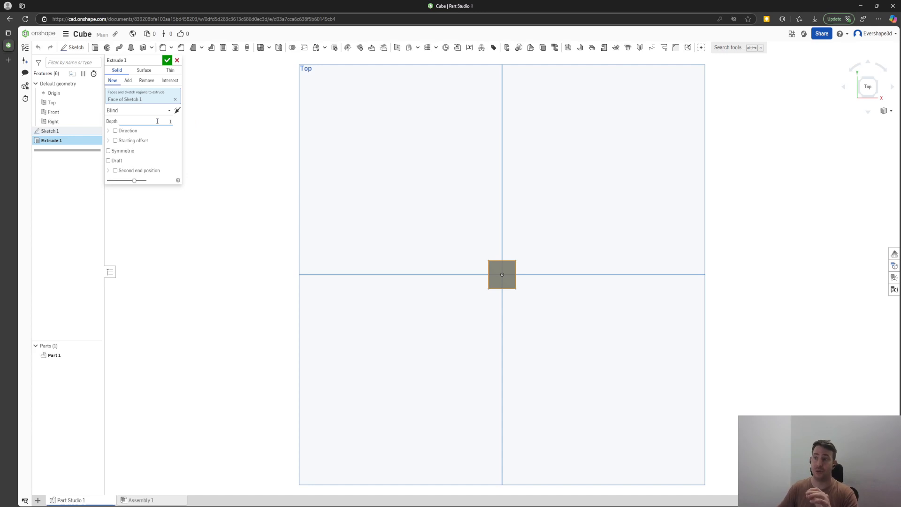
key(Return)
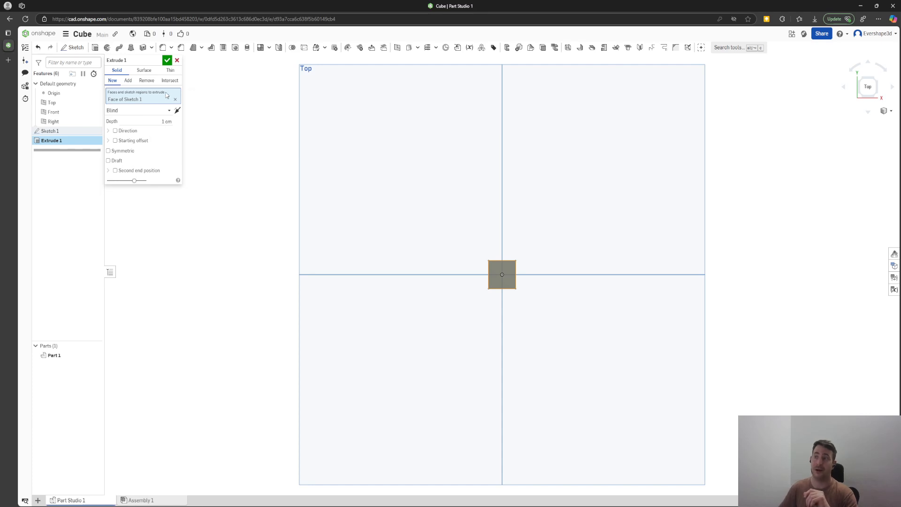
click(167, 61)
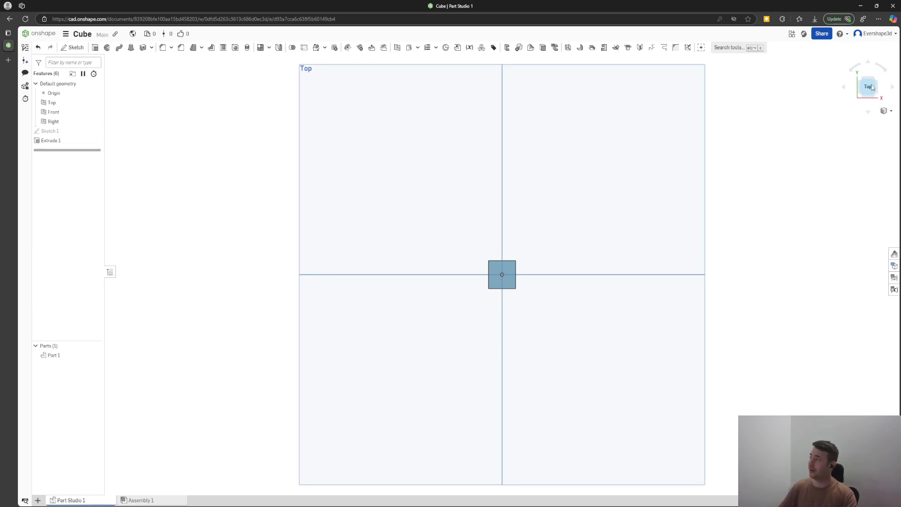
Show the 1 cm cube in an isometric view, zoomed in close.
key(ctrl)
key(ctrl)
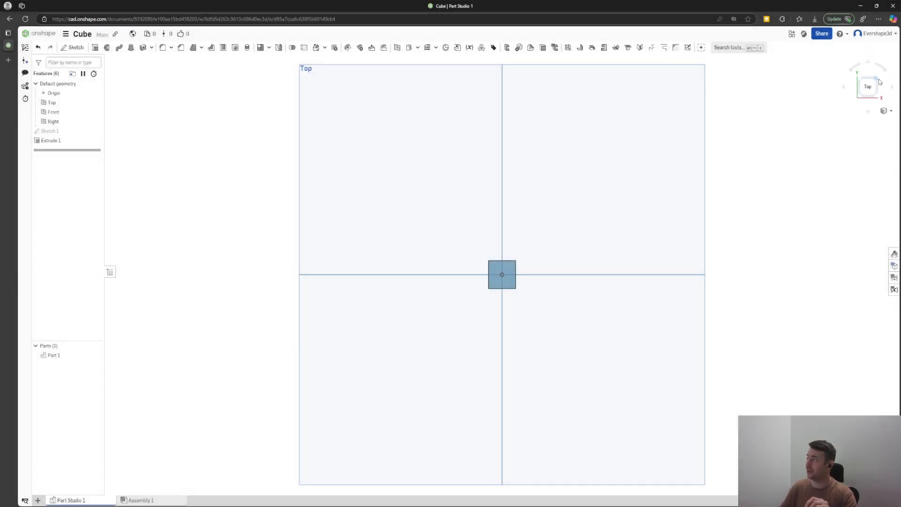
click(877, 84)
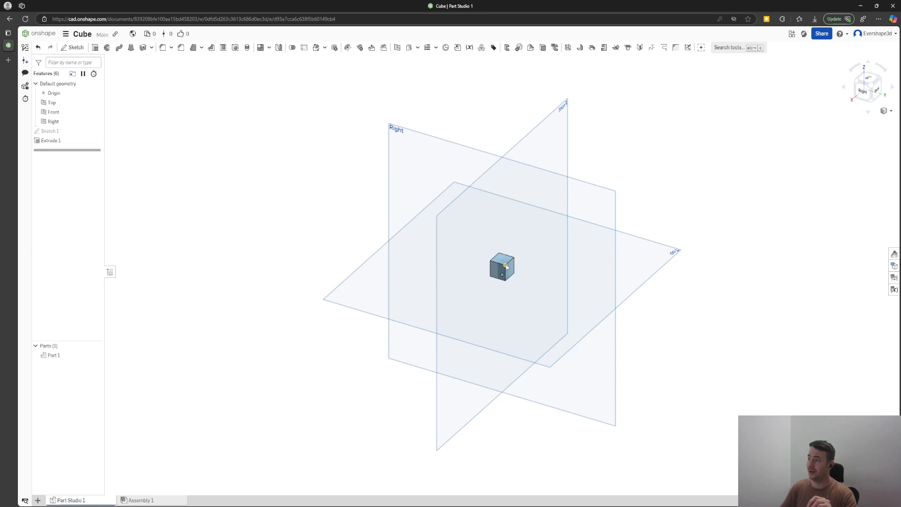
scroll(505, 276, up, 3)
scroll(488, 275, up, 3)
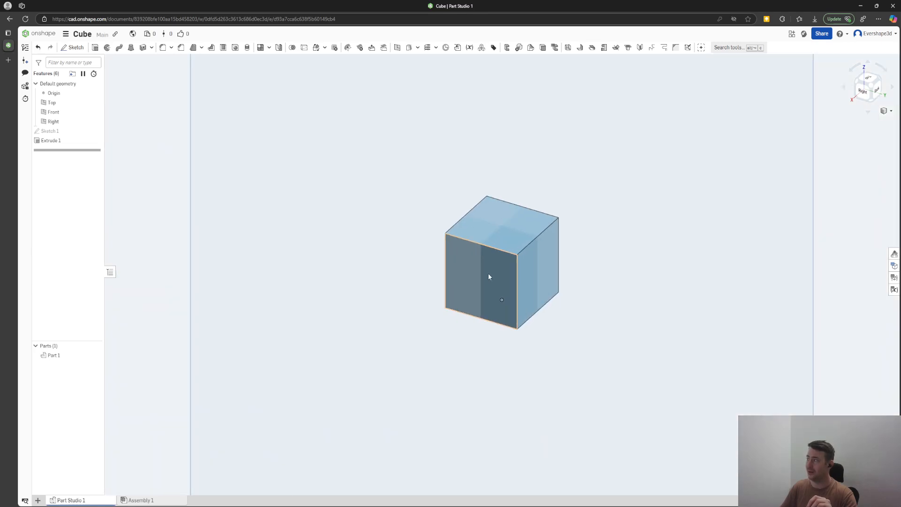